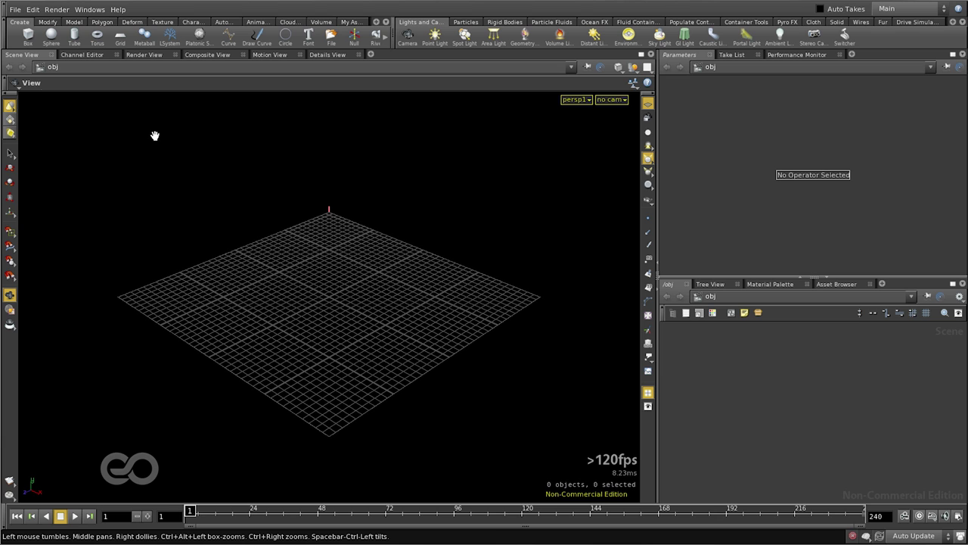
Reload the current Build desktop from Windows > Desktop to restore its saved layout.
{"action": "left_click", "coordinate": [89, 9]}
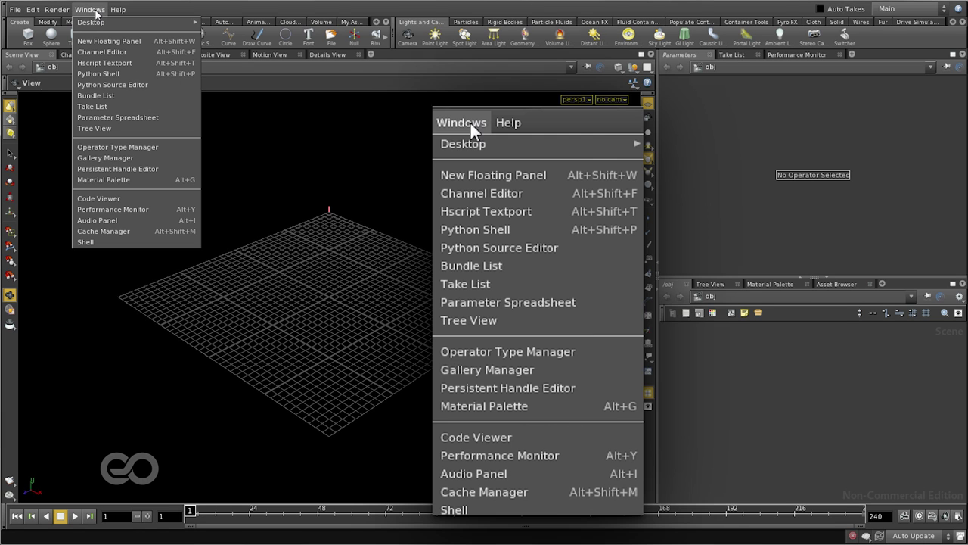
{"action": "mouse_move", "coordinate": [94, 25]}
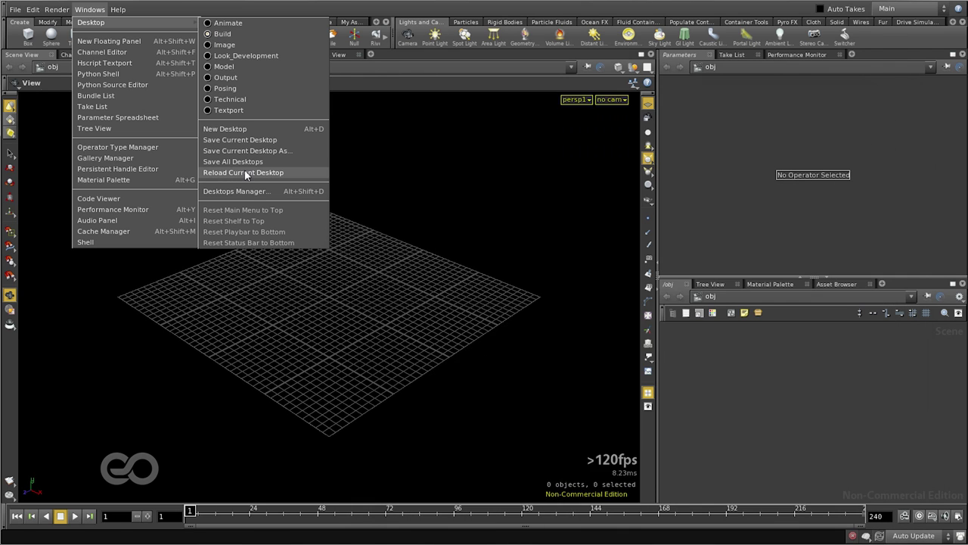
{"action": "left_click", "coordinate": [244, 172]}
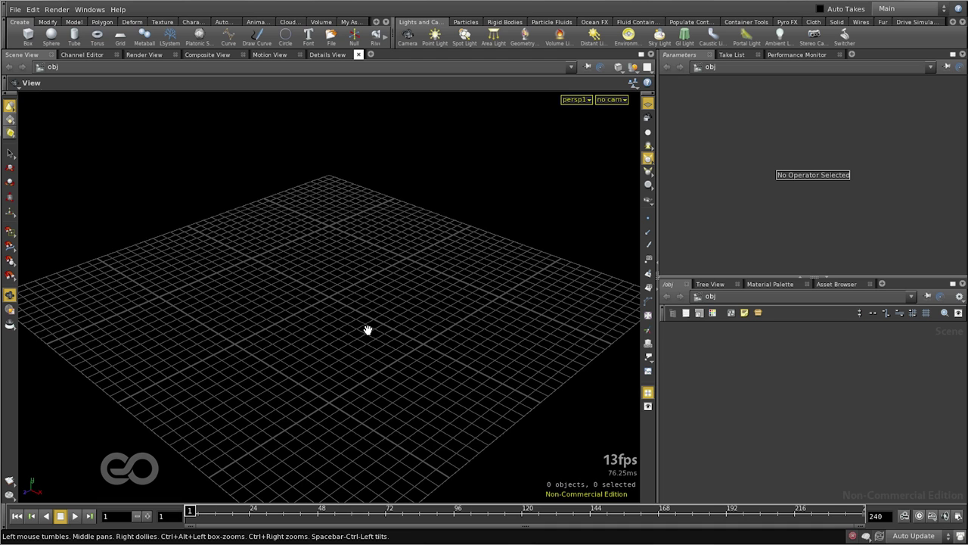
{"action": "left_click", "coordinate": [33, 10]}
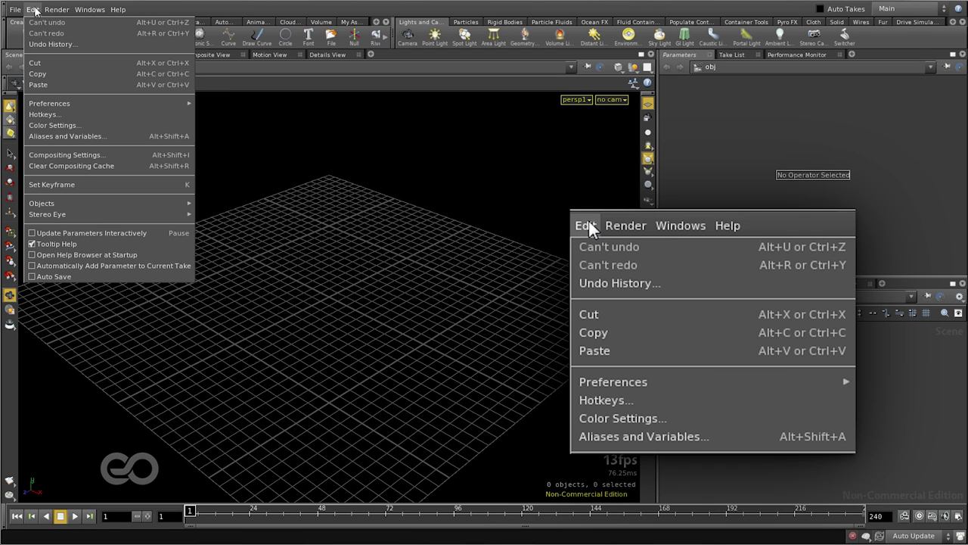
{"action": "left_click", "coordinate": [66, 124]}
{"action": "left_click", "coordinate": [232, 91]}
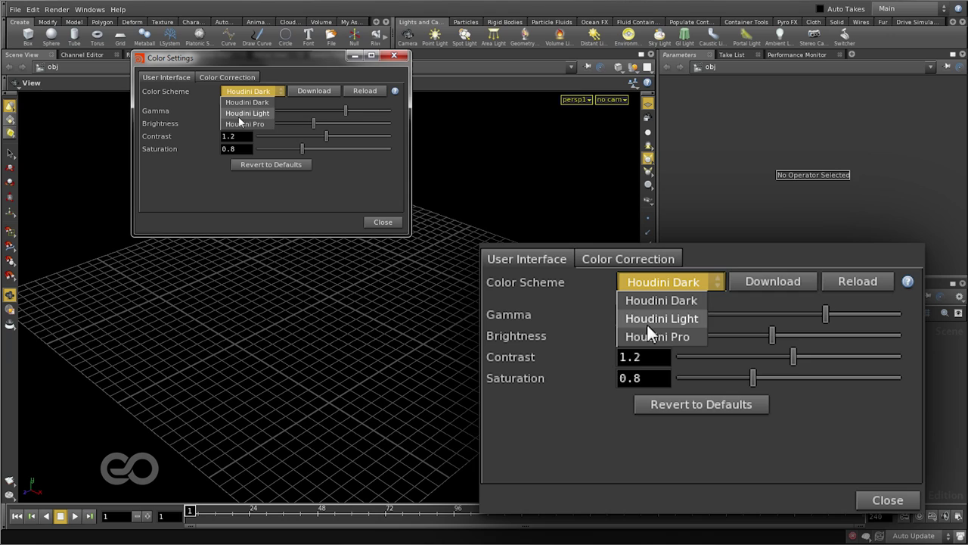
{"action": "left_click", "coordinate": [240, 123]}
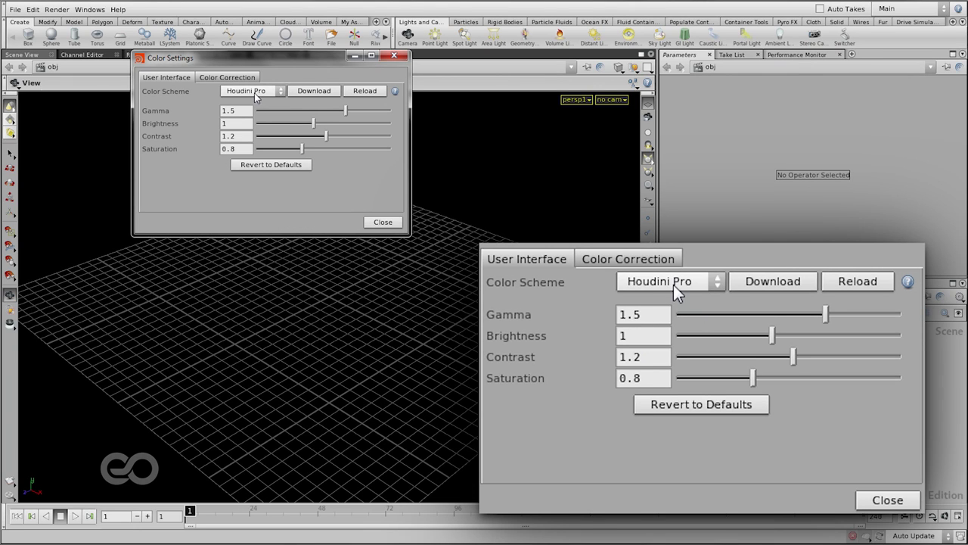
{"action": "left_click", "coordinate": [256, 92]}
{"action": "left_click", "coordinate": [254, 99]}
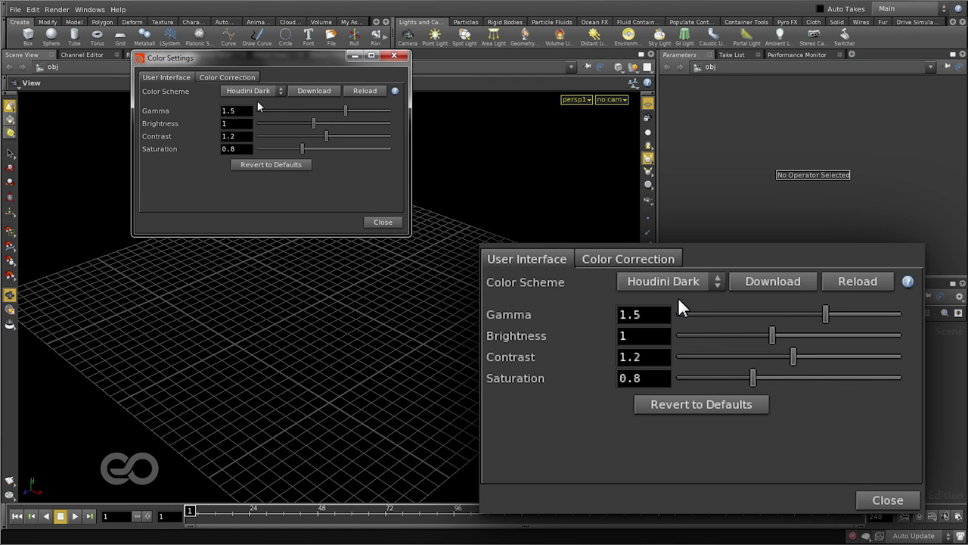
{"action": "left_click", "coordinate": [383, 223]}
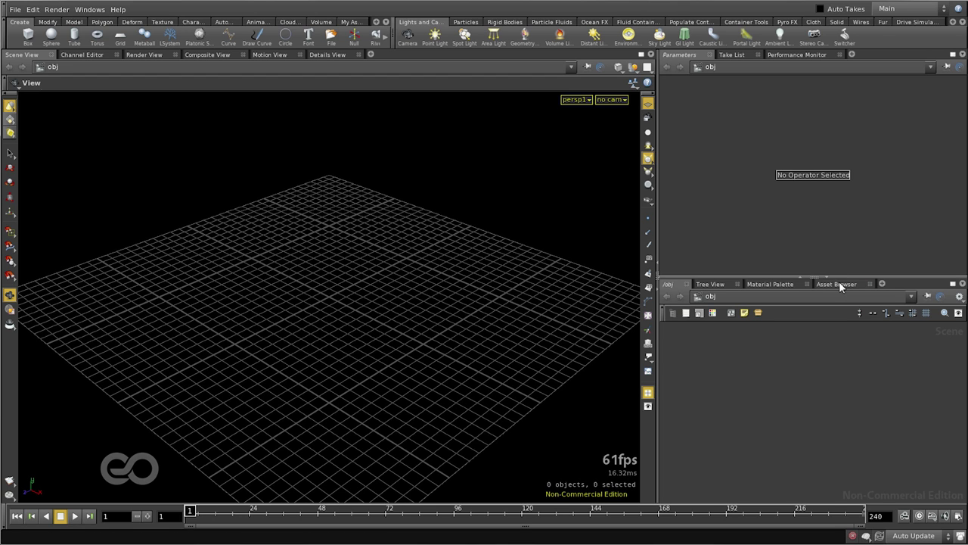
Cycle the main pane through Channel Editor, Render View and Composite View, then back to Scene View.
{"action": "left_click", "coordinate": [87, 55]}
{"action": "left_click", "coordinate": [147, 56]}
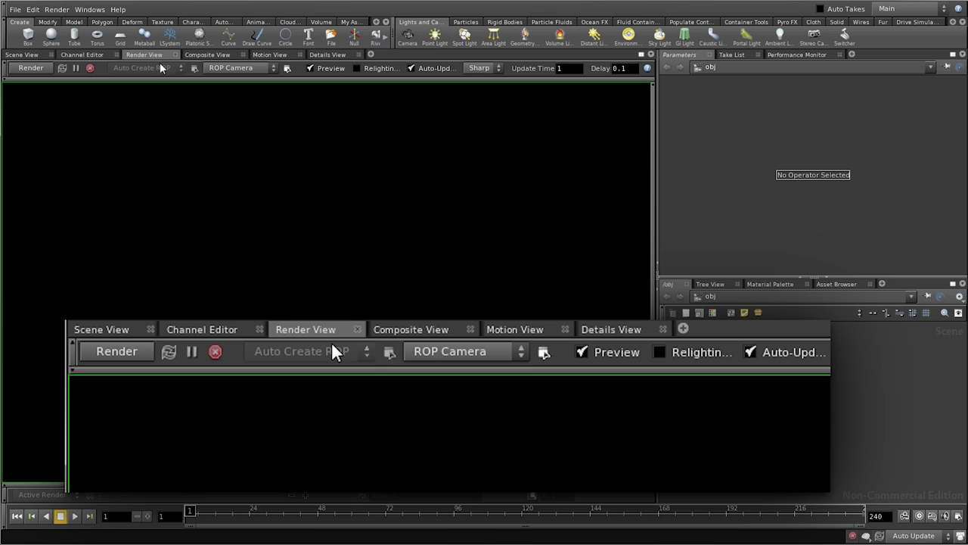
{"action": "left_click", "coordinate": [196, 55]}
{"action": "left_click", "coordinate": [31, 57]}
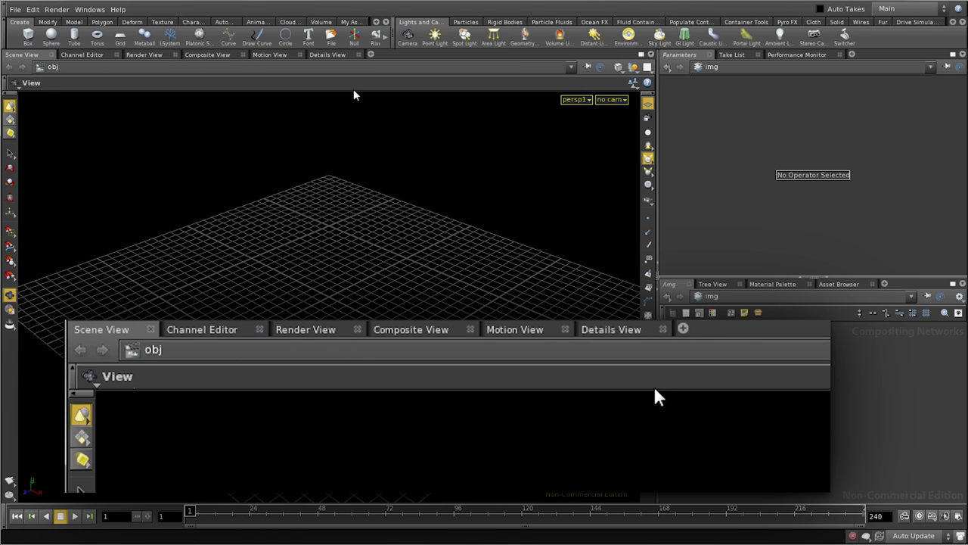
Add a Performance Monitor pane tab, show it in the Parameters pane, and return to Scene View.
{"action": "left_click", "coordinate": [370, 55]}
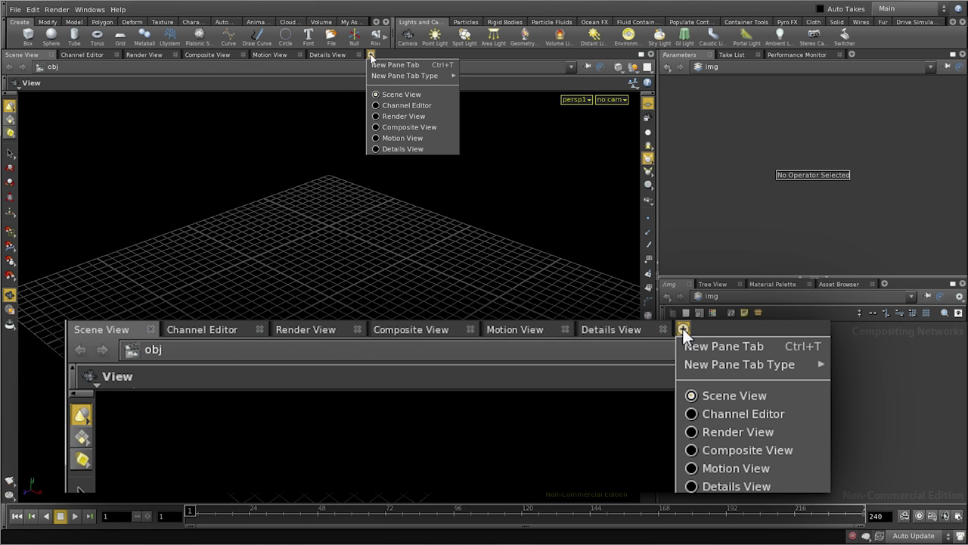
{"action": "mouse_move", "coordinate": [404, 76]}
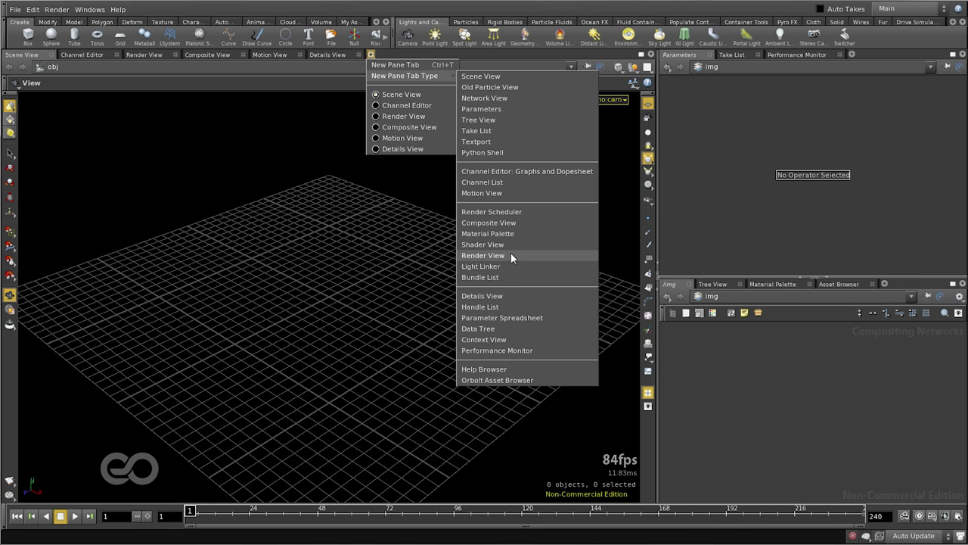
{"action": "left_click", "coordinate": [512, 351]}
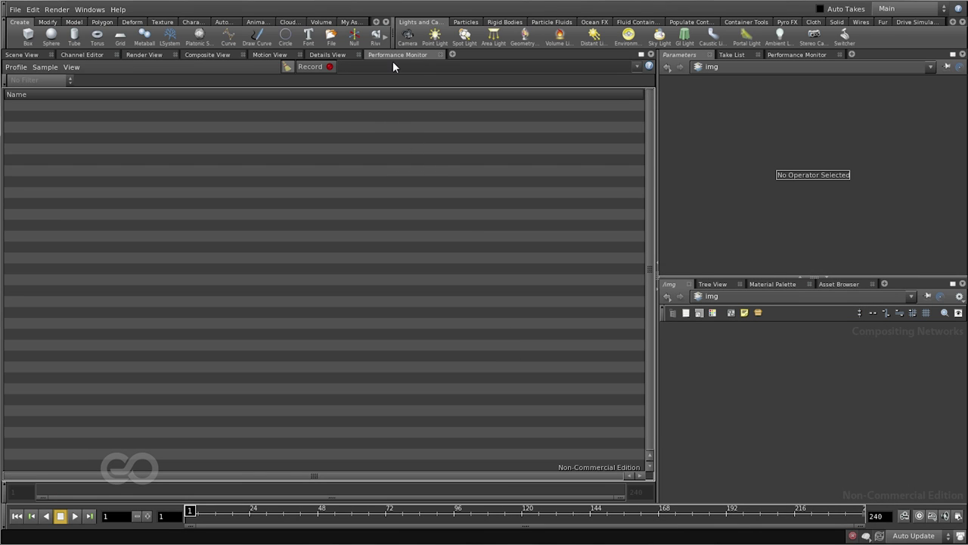
{"action": "left_click", "coordinate": [806, 54]}
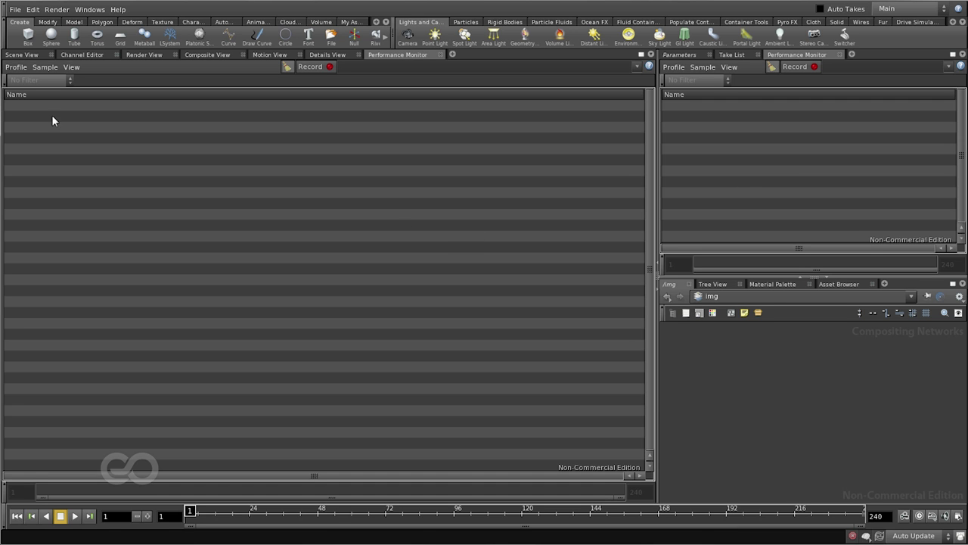
{"action": "left_click", "coordinate": [20, 54]}
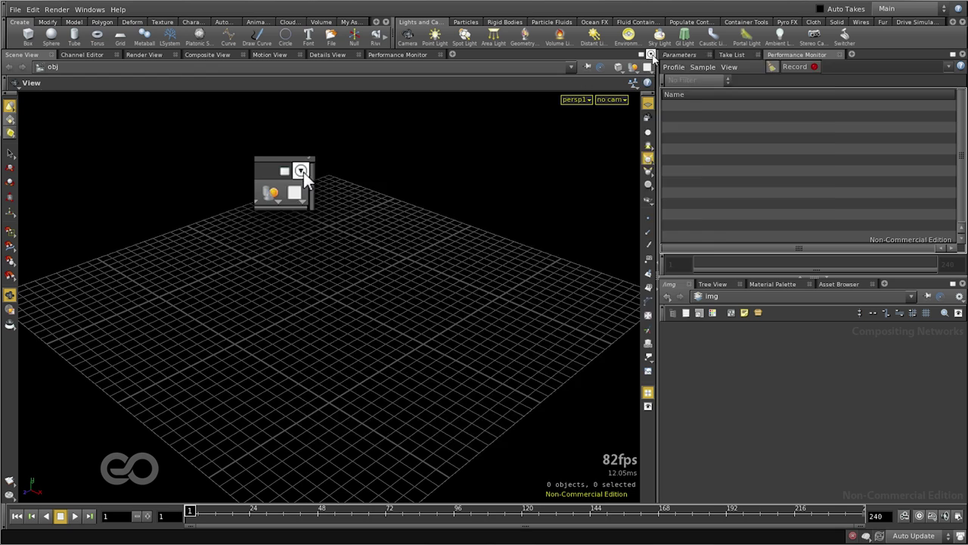
Split the viewer left/right and add a Material Palette tab to the new pane.
{"action": "left_click", "coordinate": [650, 54]}
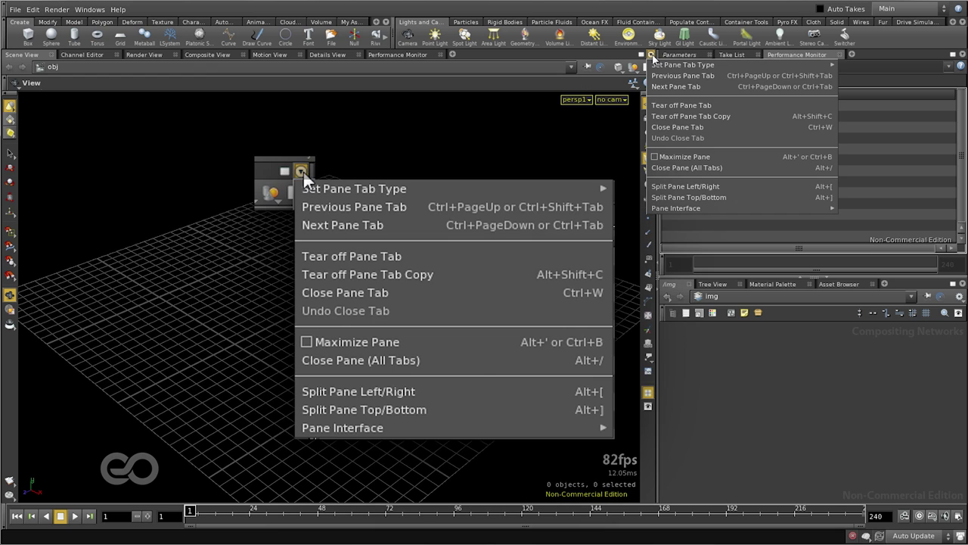
{"action": "left_click", "coordinate": [685, 187]}
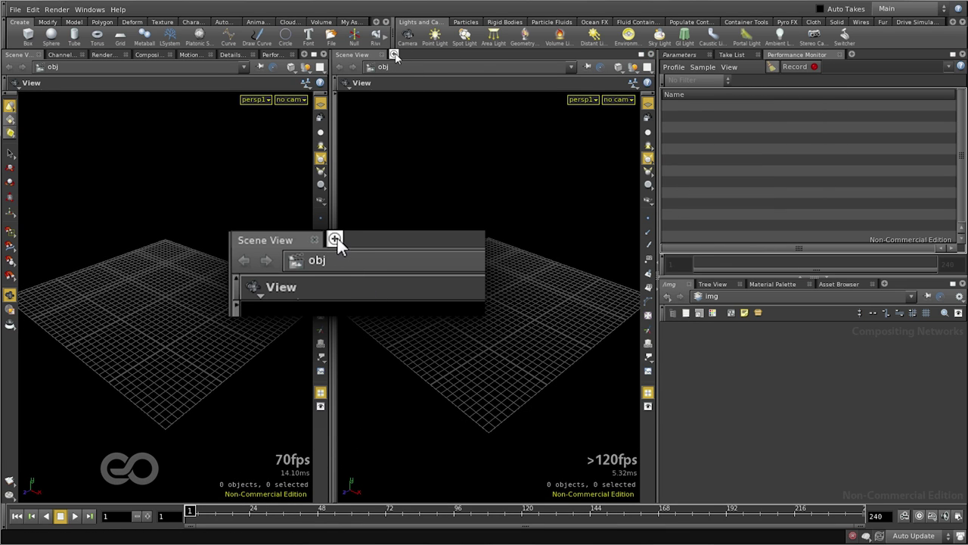
{"action": "left_click", "coordinate": [394, 55]}
{"action": "mouse_move", "coordinate": [428, 76]}
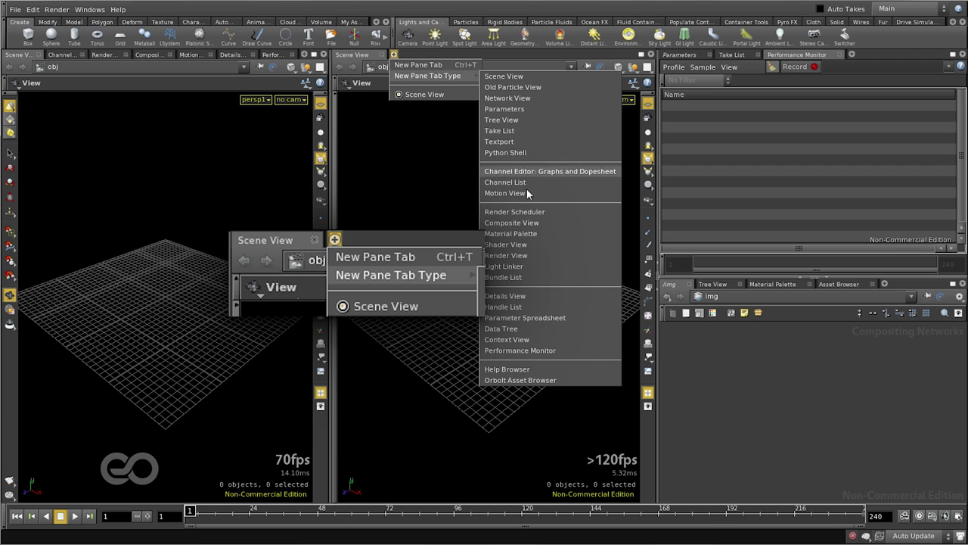
{"action": "left_click", "coordinate": [534, 234]}
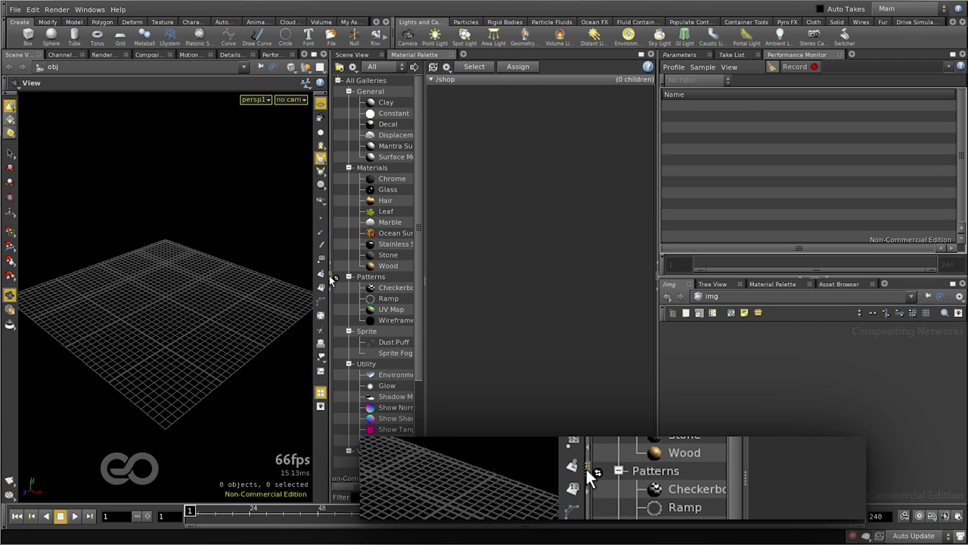
{"action": "mouse_move", "coordinate": [333, 271]}
{"action": "left_mouse_down"}
{"action": "mouse_move", "coordinate": [352, 274]}
{"action": "mouse_move", "coordinate": [193, 279]}
{"action": "mouse_move", "coordinate": [424, 280]}
{"action": "mouse_move", "coordinate": [219, 280]}
{"action": "mouse_move", "coordinate": [336, 282]}
{"action": "left_mouse_up"}
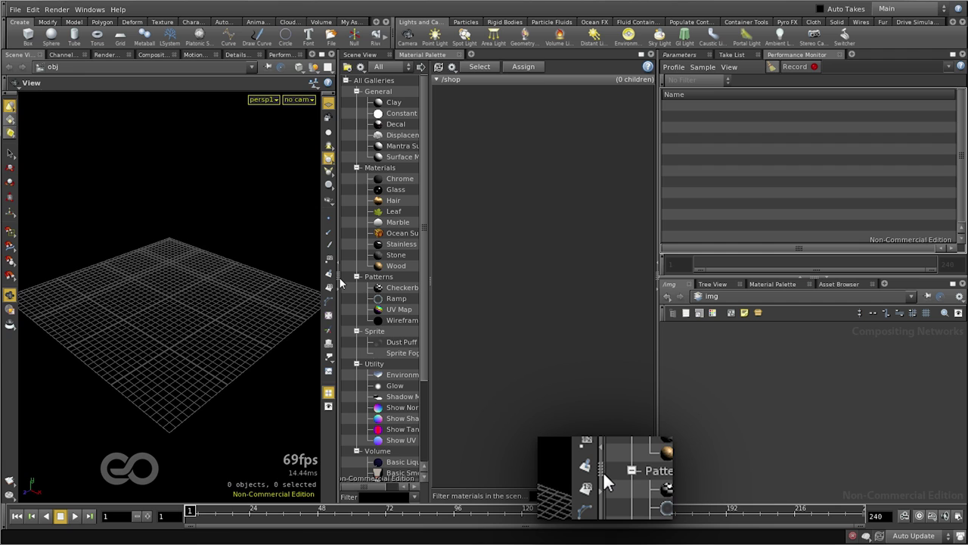
{"action": "left_click", "coordinate": [340, 279]}
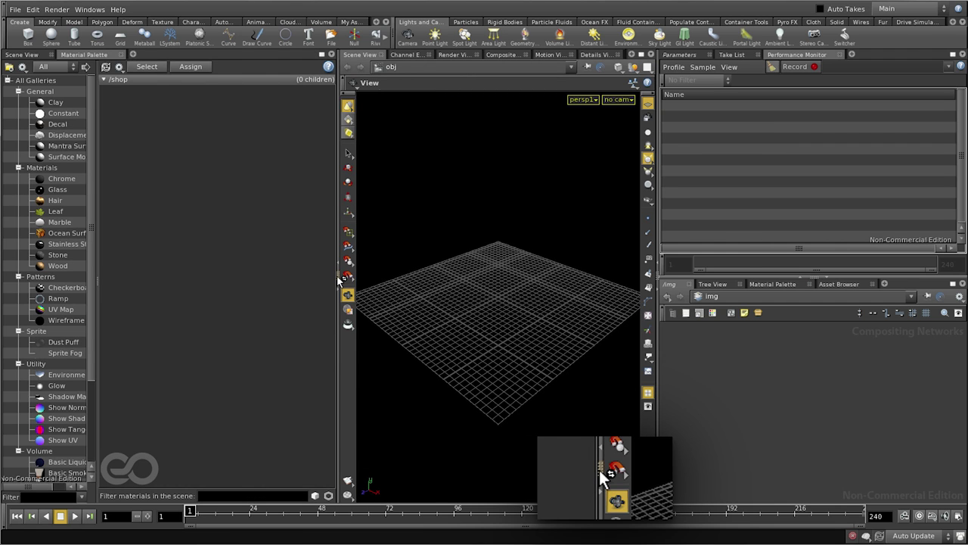
{"action": "left_click", "coordinate": [338, 279]}
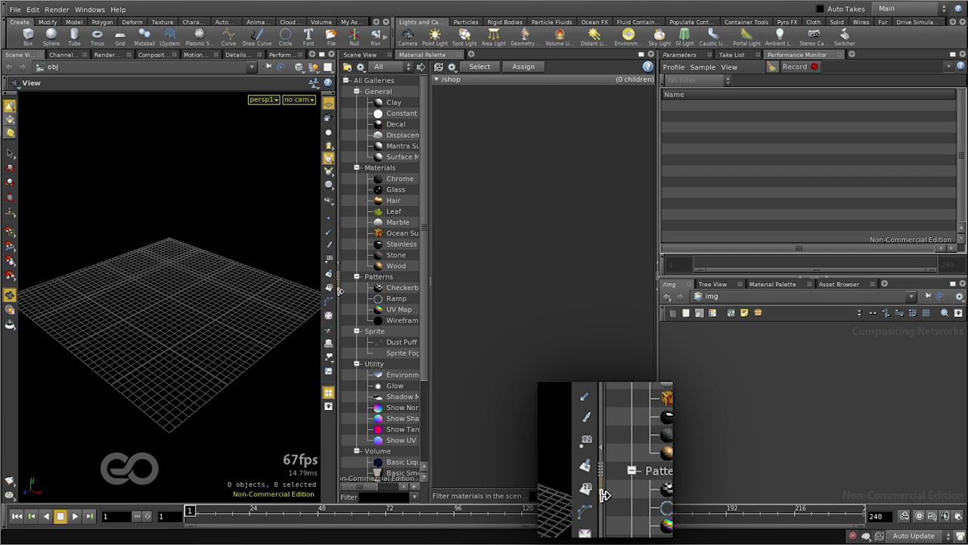
{"action": "left_click", "coordinate": [339, 291]}
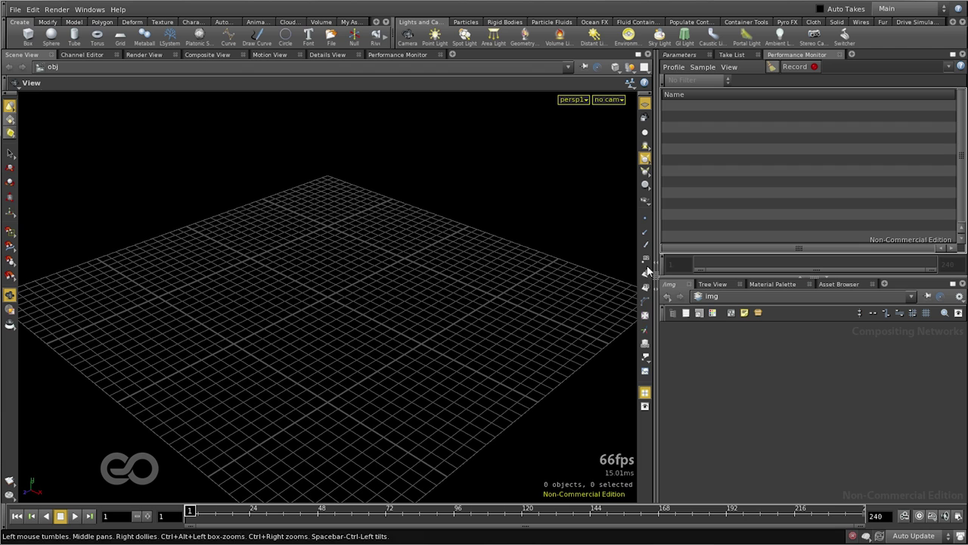
{"action": "left_click", "coordinate": [651, 288]}
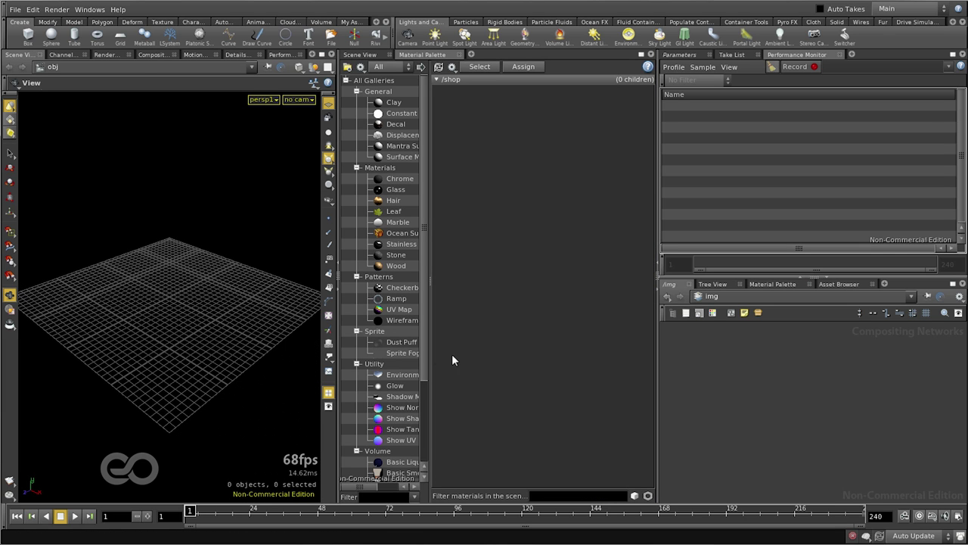
{"action": "left_click", "coordinate": [339, 288]}
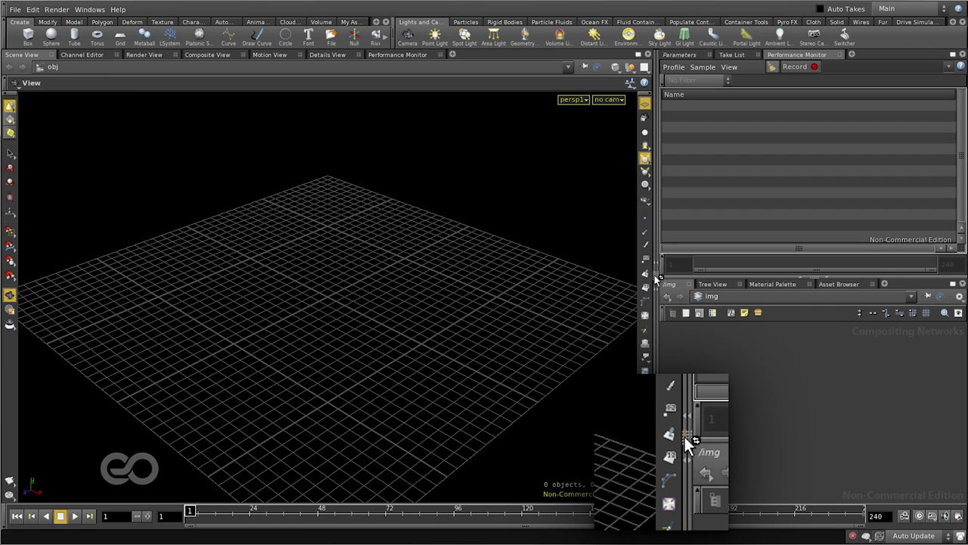
{"action": "left_click", "coordinate": [656, 282]}
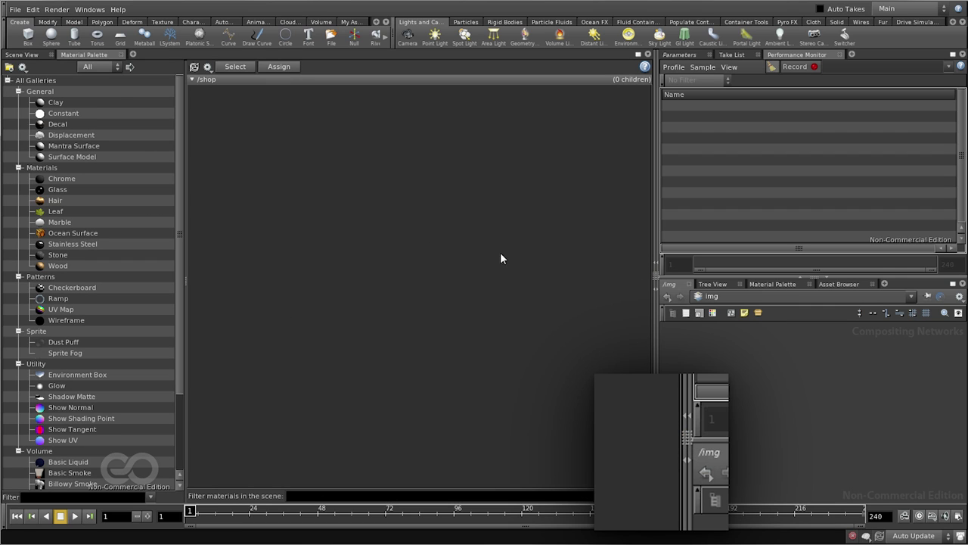
{"action": "left_click", "coordinate": [659, 277]}
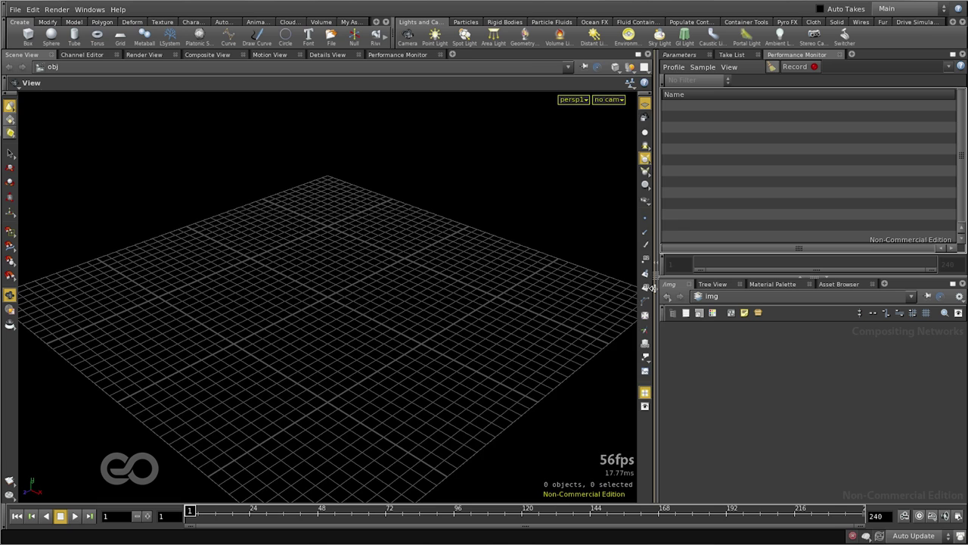
{"action": "left_click", "coordinate": [651, 288]}
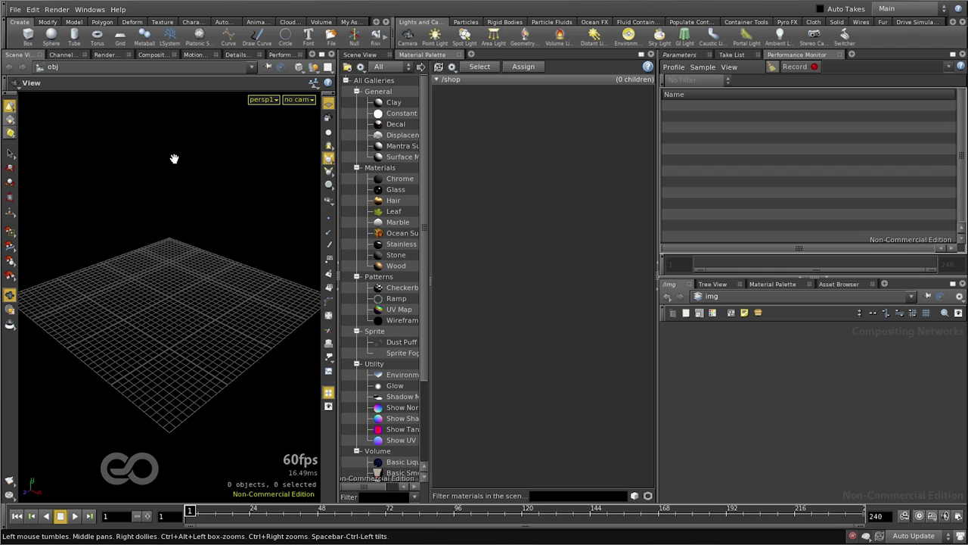
Reload the current Build desktop, removing the Material Palette split and extra tabs.
{"action": "left_click", "coordinate": [99, 10]}
{"action": "mouse_move", "coordinate": [104, 23]}
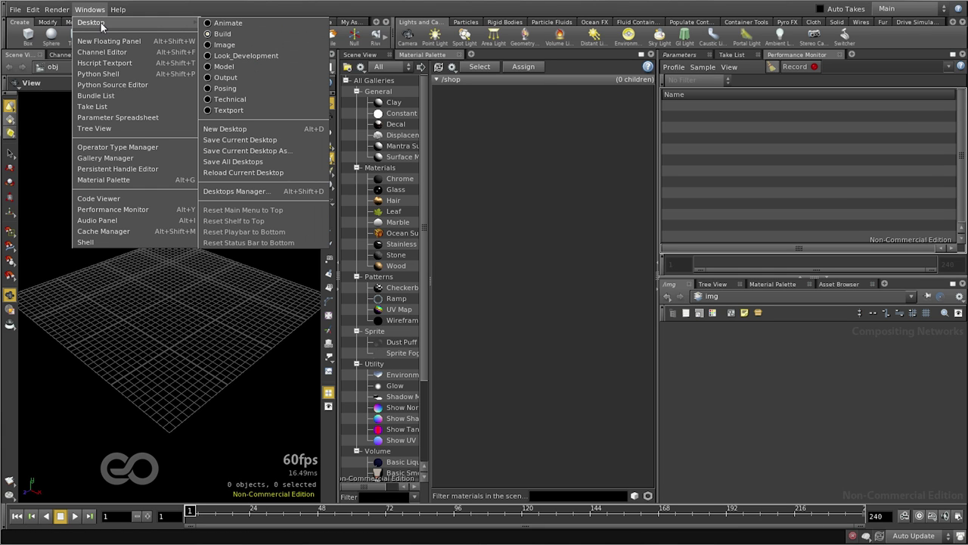
{"action": "left_click", "coordinate": [236, 173]}
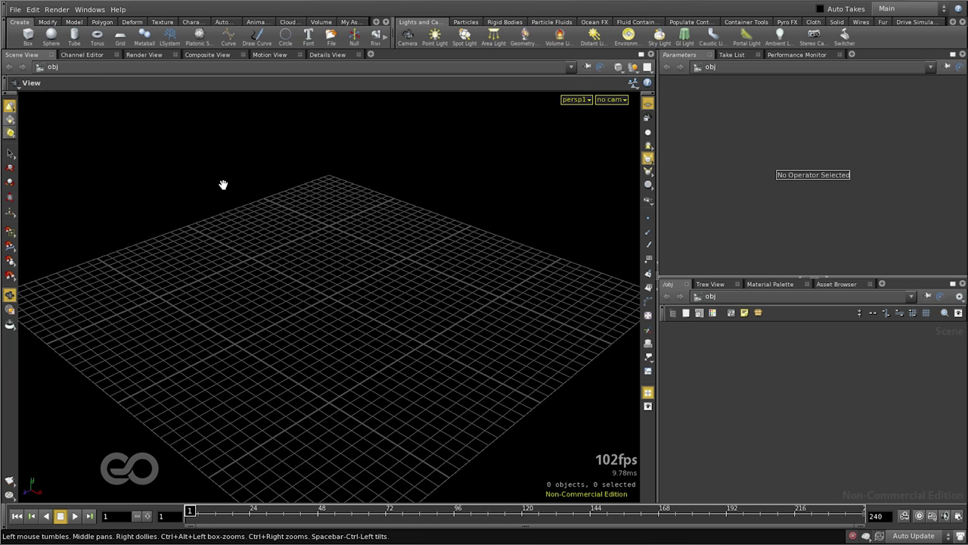
Turn on the network view background grid, switch to the View tool, and tumble the grid level.
{"action": "left_click_drag", "start_coordinate": [322, 311], "coordinate": [355, 307]}
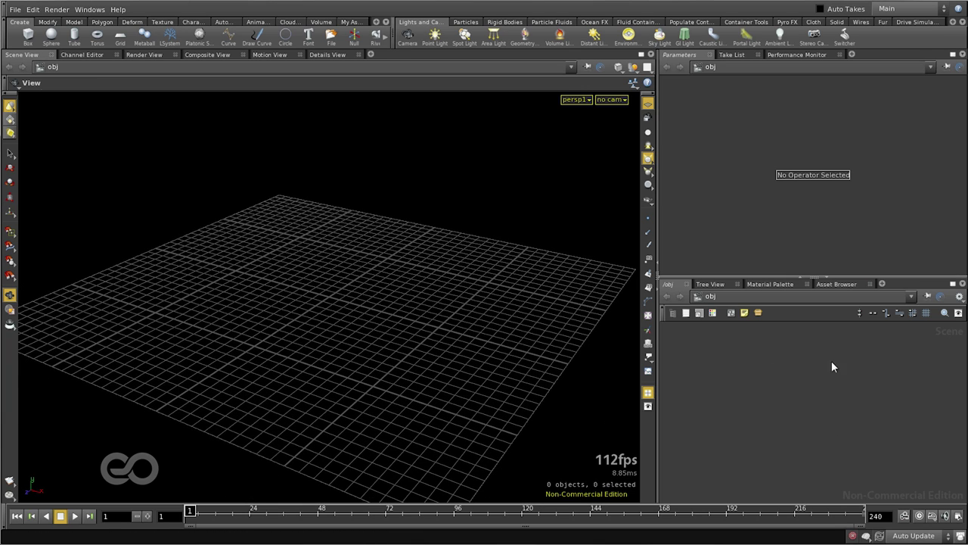
{"action": "left_click", "coordinate": [927, 312]}
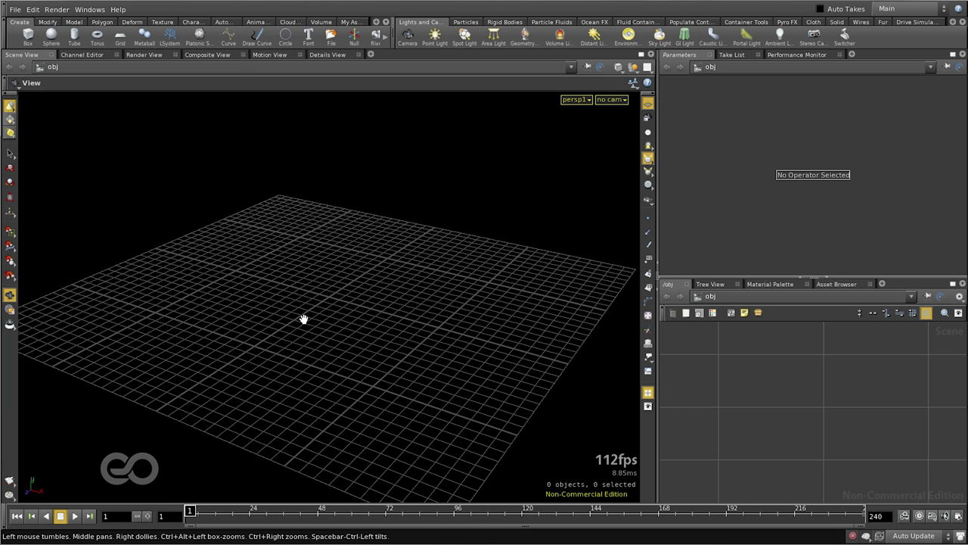
{"action": "left_click_drag", "start_coordinate": [10, 295], "coordinate": [104, 330]}
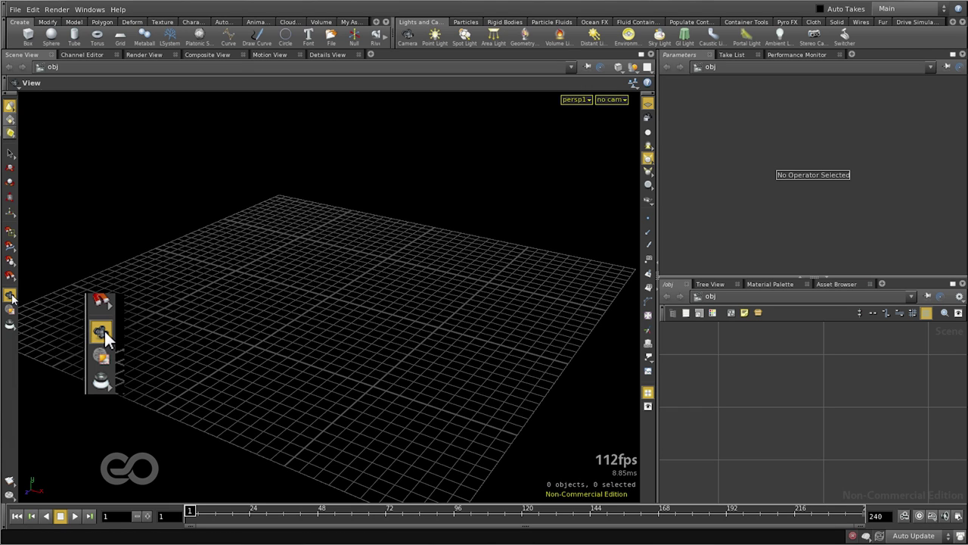
{"action": "left_click", "coordinate": [105, 331]}
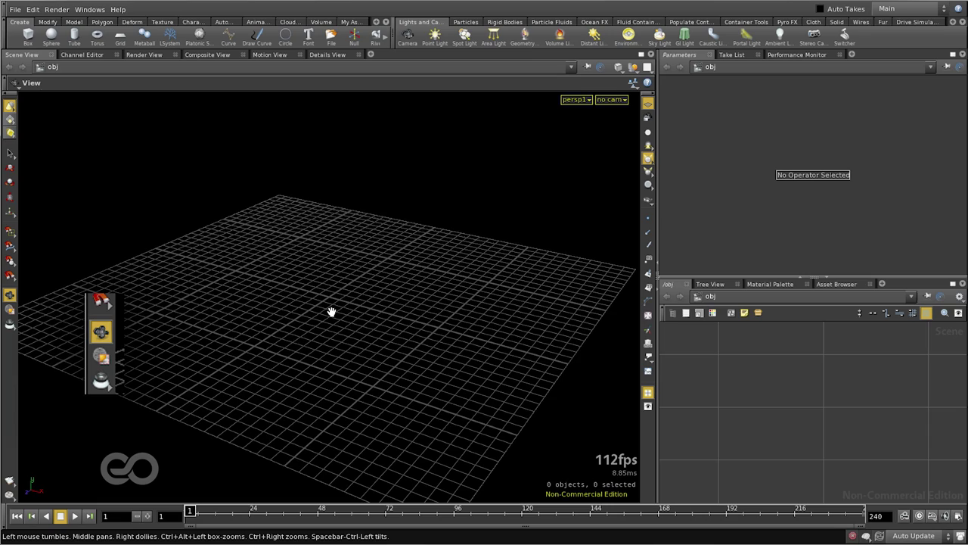
{"action": "left_click_drag", "start_coordinate": [326, 302], "coordinate": [519, 313]}
{"action": "left_click_drag", "start_coordinate": [318, 307], "coordinate": [320, 334]}
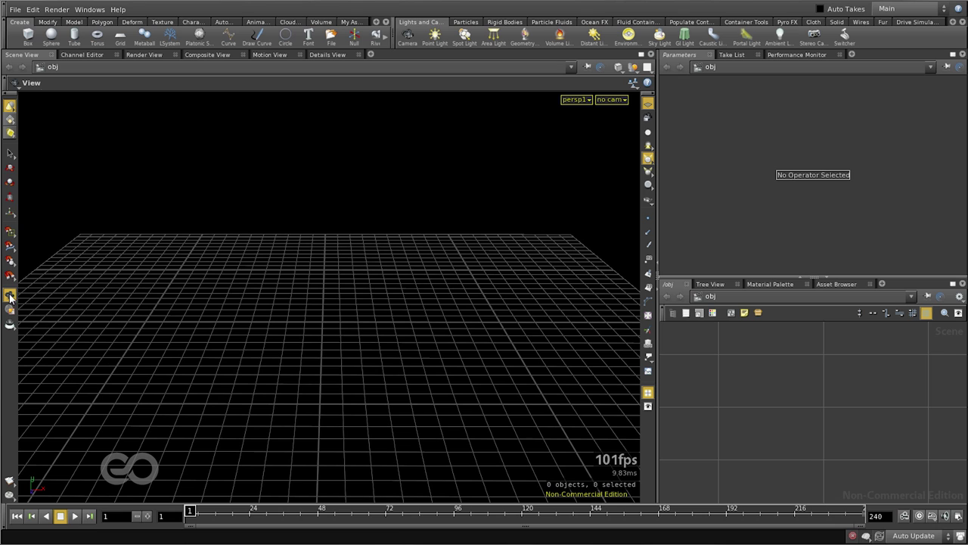
With Rotate active, box-select the empty scene, tumble to an angled overhead view, then return to Rotate.
{"action": "left_click", "coordinate": [9, 183]}
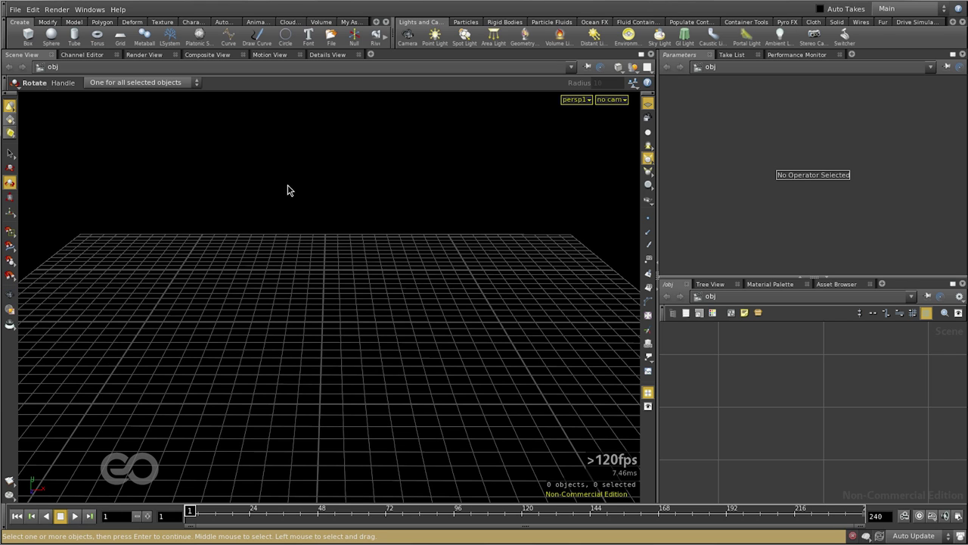
{"action": "left_click_drag", "start_coordinate": [252, 256], "coordinate": [347, 341]}
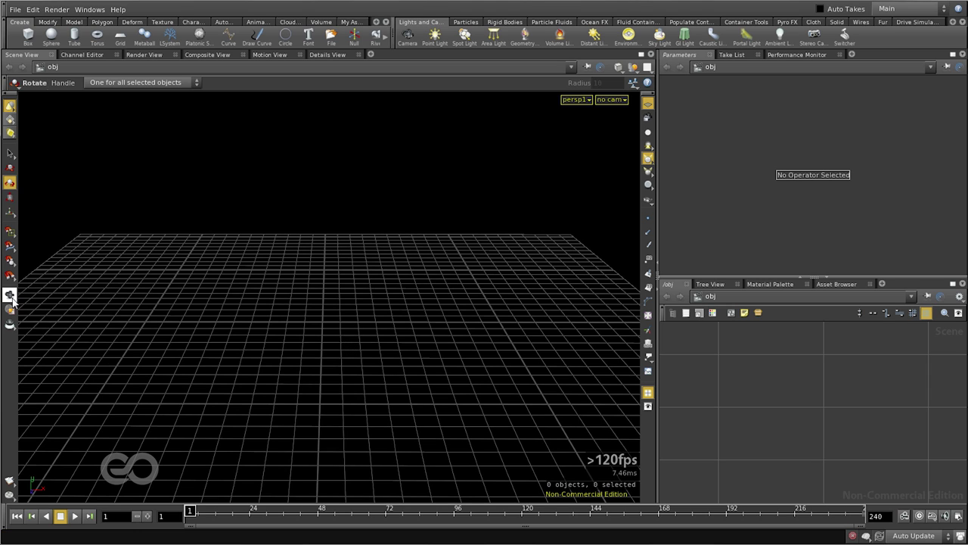
{"action": "key", "text": "Escape"}
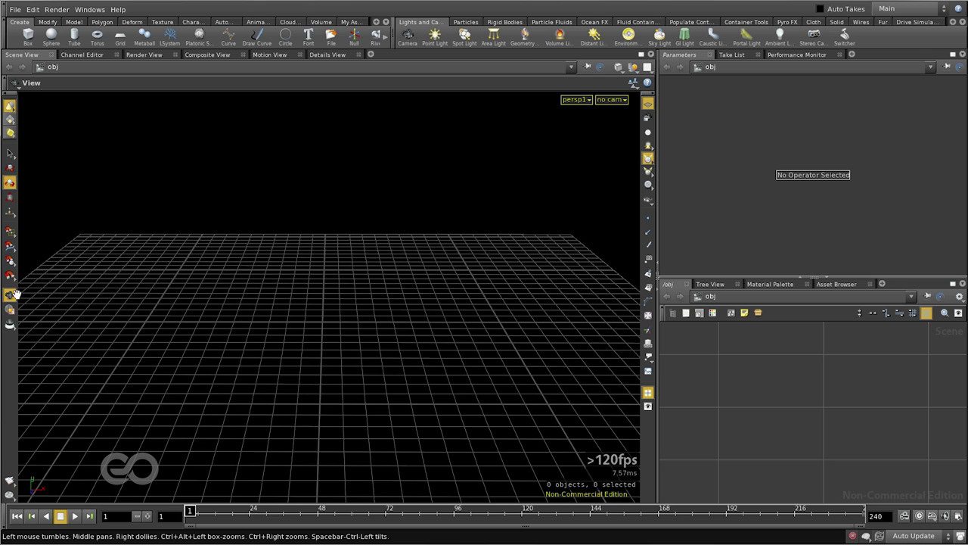
{"action": "left_click_drag", "start_coordinate": [378, 295], "coordinate": [301, 346]}
{"action": "key", "text": "r"}
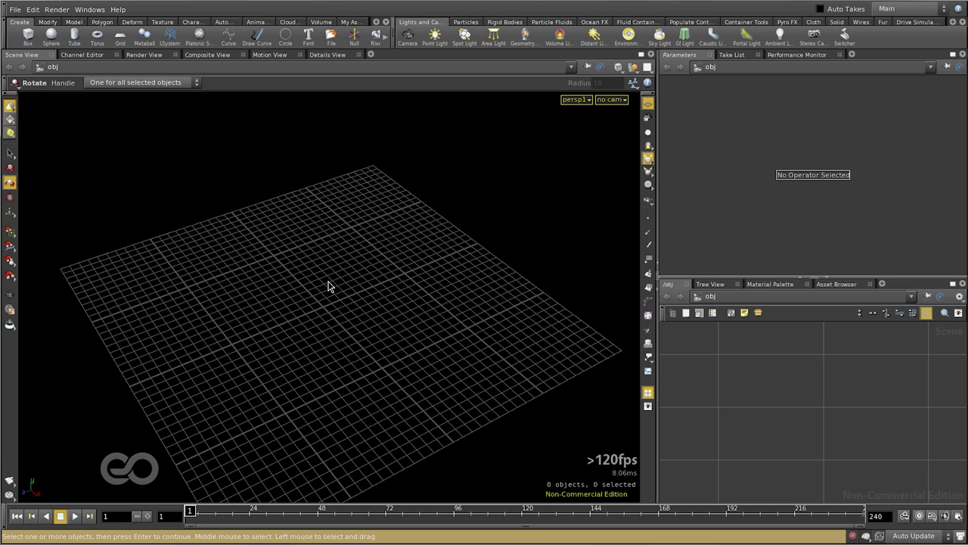
Check the 3D Viewports preferences for Use Alt Key for View Controls and close them.
{"action": "left_click", "coordinate": [34, 10]}
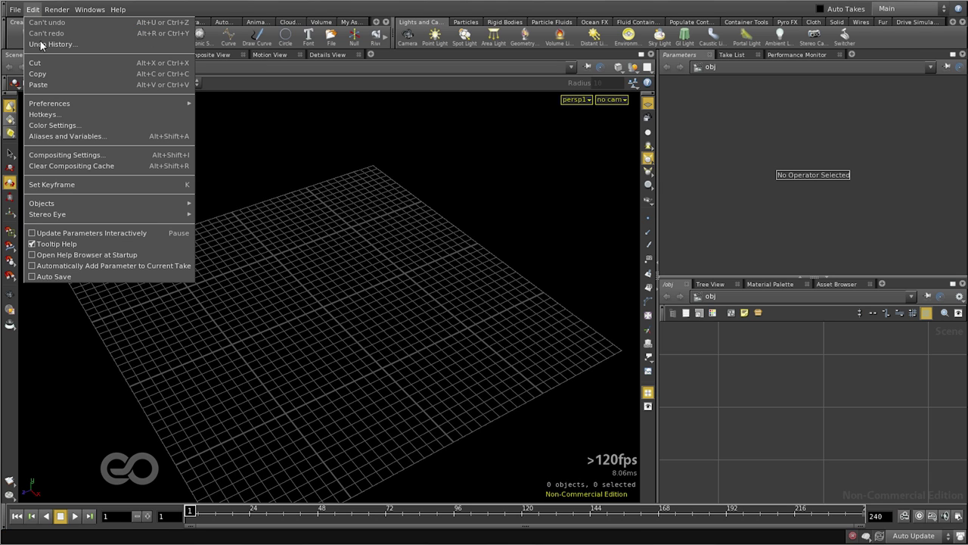
{"action": "mouse_move", "coordinate": [75, 100]}
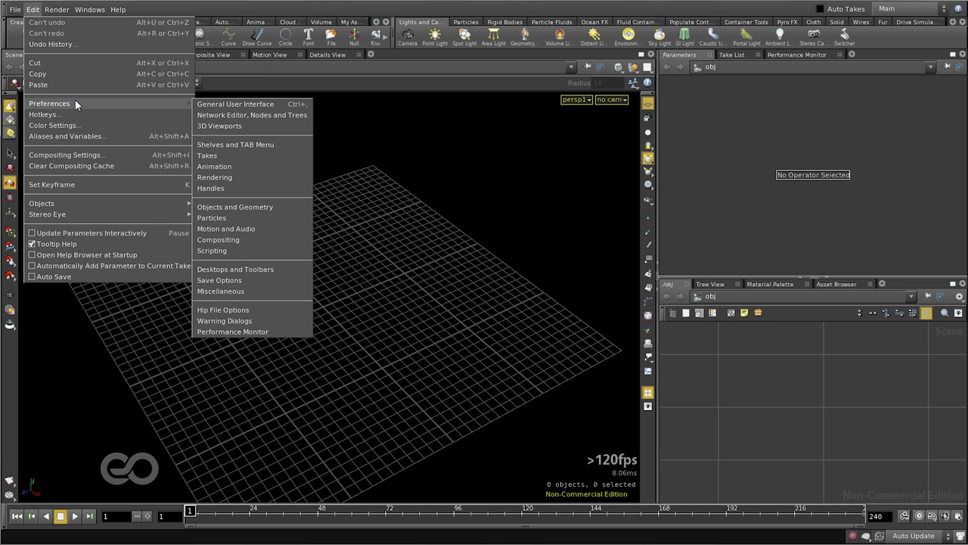
{"action": "left_click", "coordinate": [233, 126]}
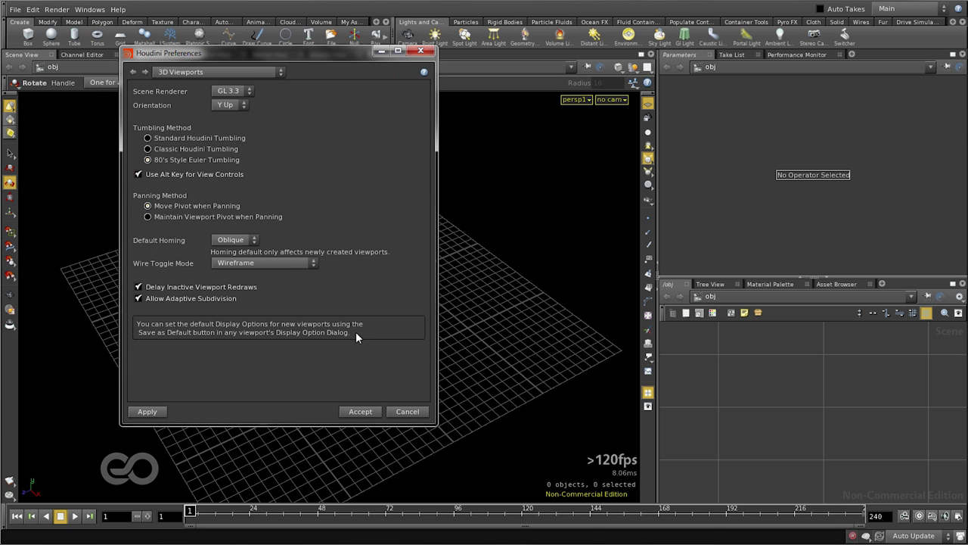
{"action": "left_click", "coordinate": [396, 411]}
Tumble the grid to a nearly top-down angle, then bring the camera to a low, close view.
{"action": "key", "text": "Escape"}
{"action": "left_click_drag", "start_coordinate": [363, 345], "coordinate": [322, 276]}
{"action": "left_click_drag", "start_coordinate": [277, 303], "coordinate": [451, 322]}
{"action": "key", "text": "r"}
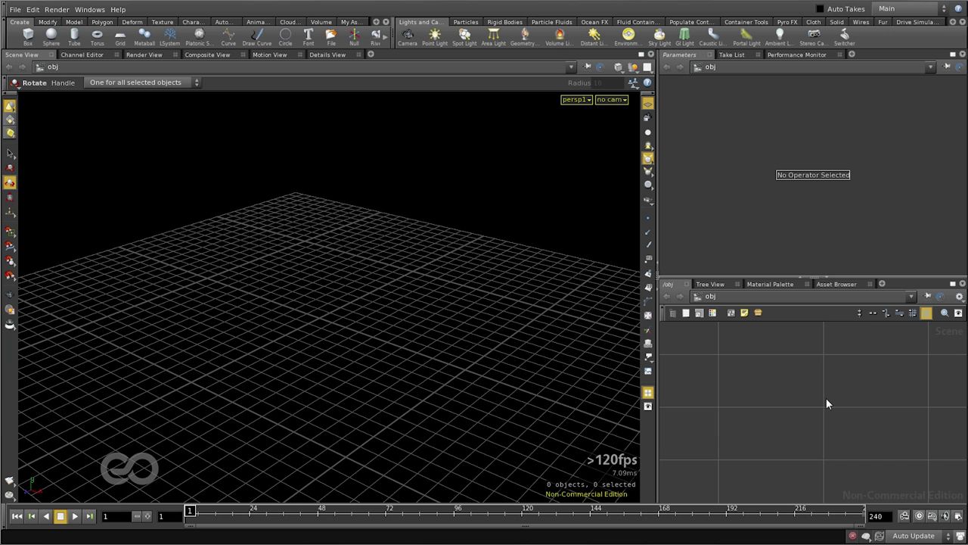
Pan the empty network view and zoom it in and out with the scroll wheel.
{"action": "middle_click_drag", "start_coordinate": [824, 403], "coordinate": [755, 407]}
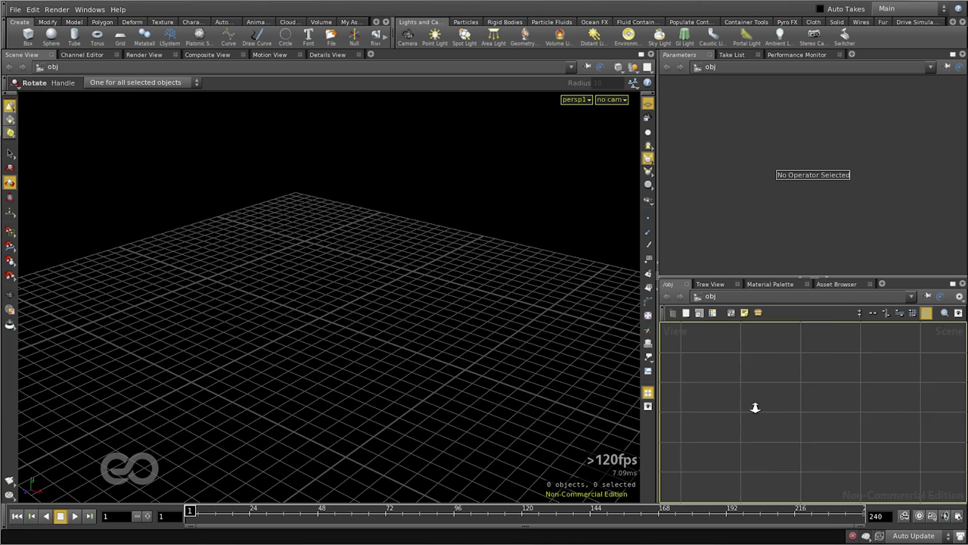
{"action": "scroll", "coordinate": [820, 407], "scroll_direction": "up", "scroll_amount": 2}
{"action": "scroll", "coordinate": [820, 407], "scroll_direction": "up", "scroll_amount": 1}
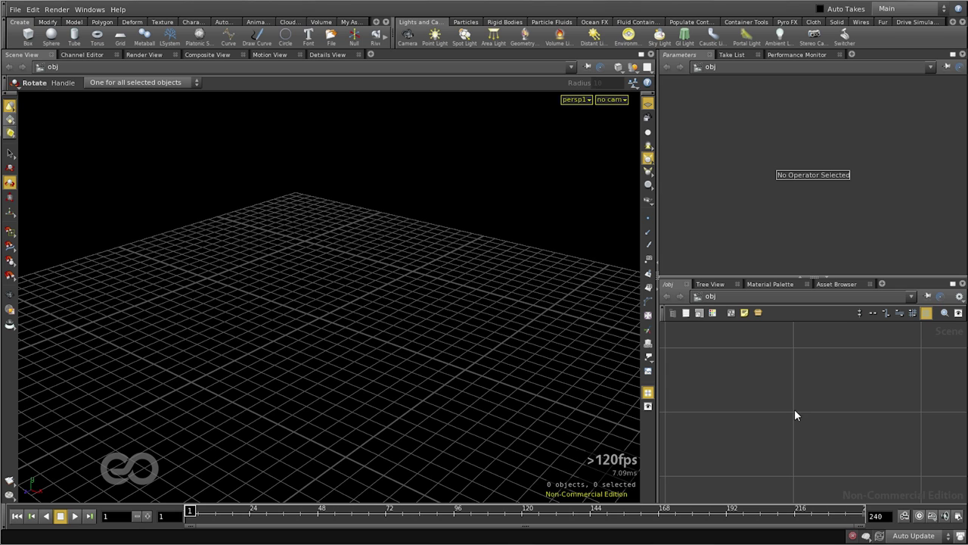
{"action": "mouse_move", "coordinate": [795, 415]}
{"action": "middle_mouse_down"}
{"action": "mouse_move", "coordinate": [813, 367]}
{"action": "mouse_move", "coordinate": [808, 404]}
{"action": "middle_mouse_up"}
{"action": "scroll", "coordinate": [806, 385], "scroll_direction": "down", "scroll_amount": 3}
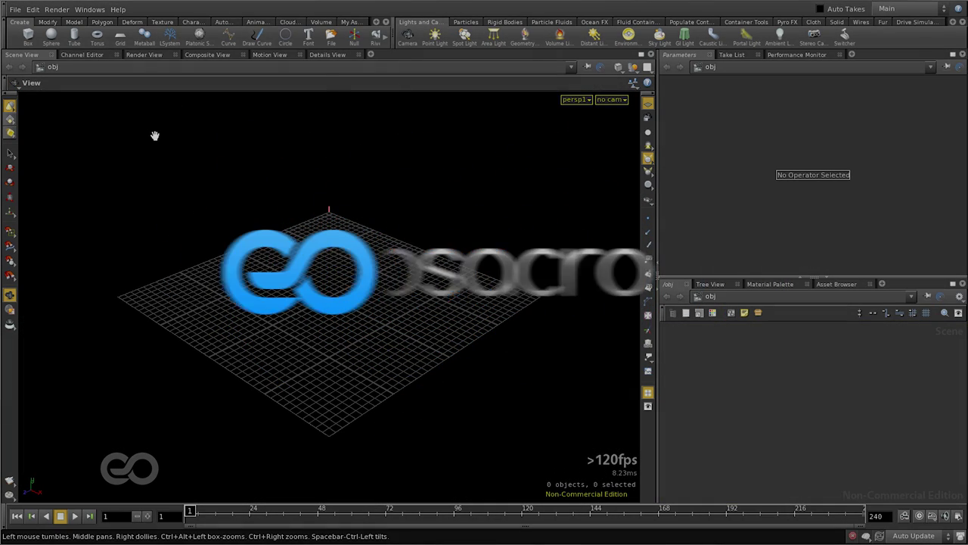
Dismiss the colour settings and add a Performance Monitor tab to the right pane.
{"action": "left_click", "coordinate": [89, 9]}
{"action": "mouse_move", "coordinate": [92, 22]}
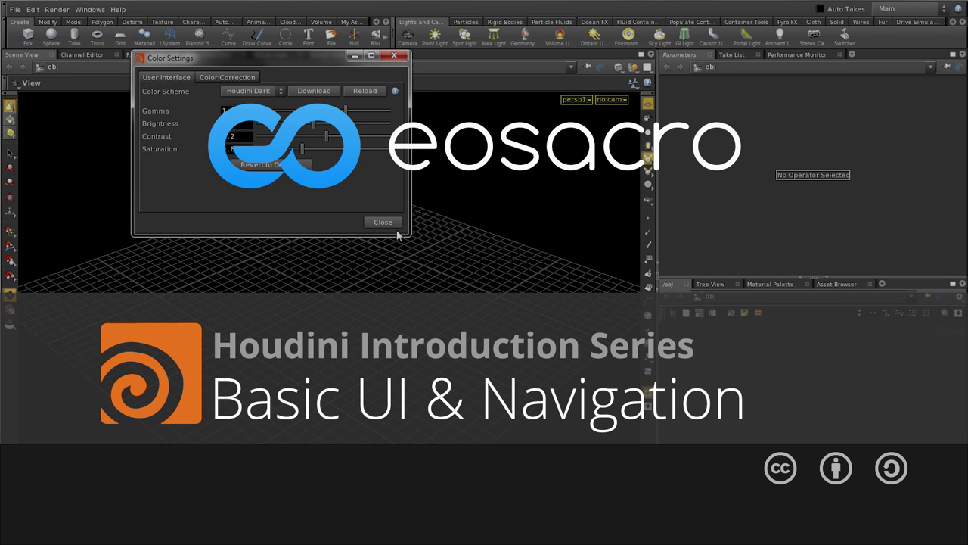
{"action": "left_click", "coordinate": [393, 223]}
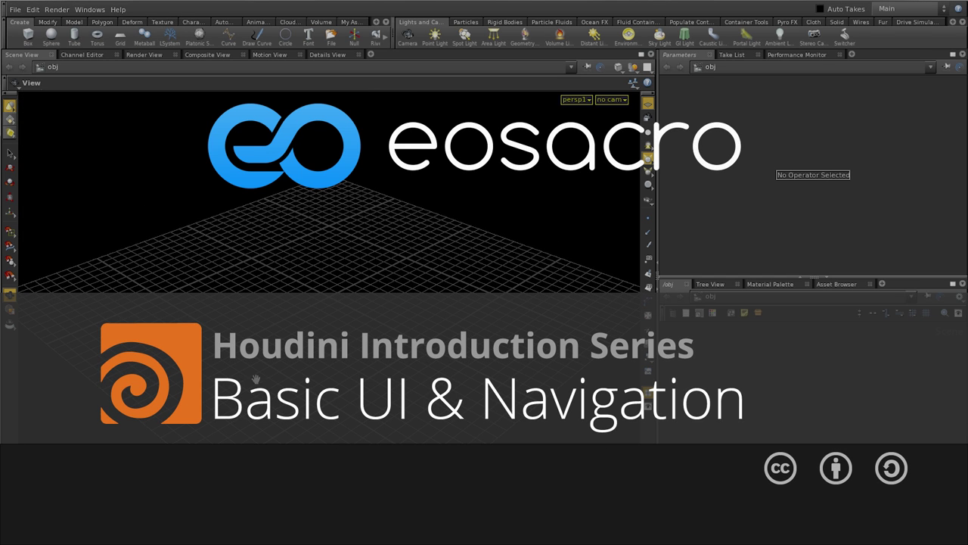
{"action": "left_click", "coordinate": [370, 54]}
{"action": "mouse_move", "coordinate": [411, 67]}
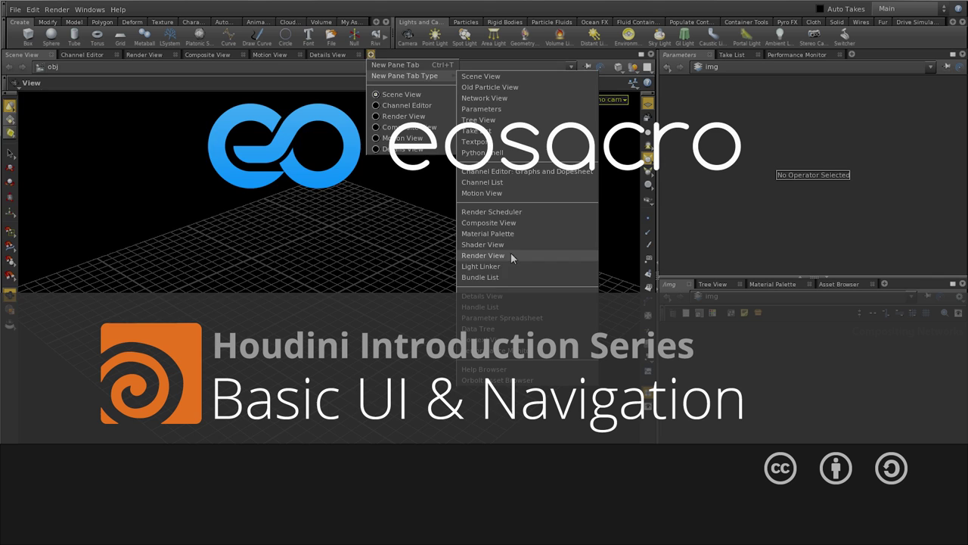
{"action": "left_click", "coordinate": [522, 256]}
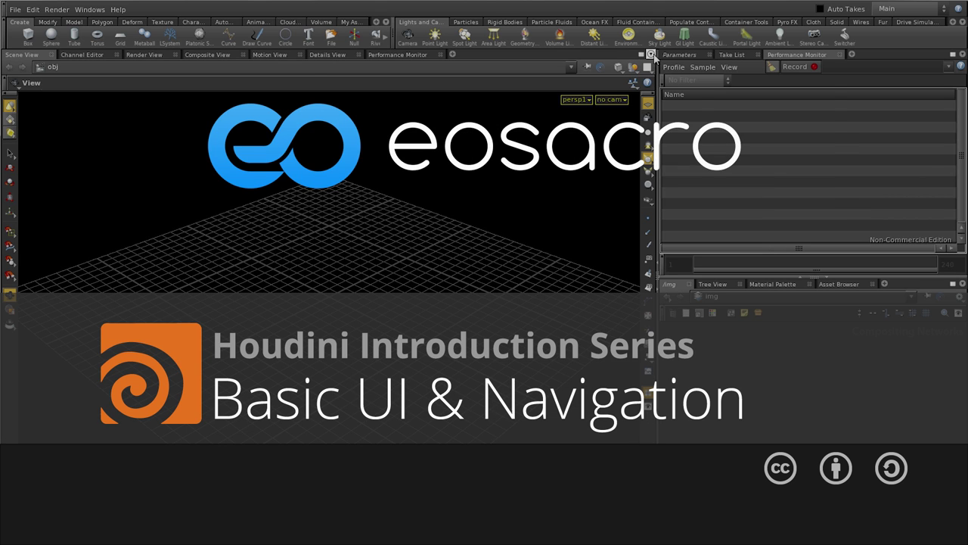
Split the scene view, add a Material Palette to the new pane, then collapse that pane.
{"action": "left_click", "coordinate": [649, 55]}
{"action": "left_click", "coordinate": [703, 187]}
{"action": "left_click", "coordinate": [393, 55]}
{"action": "mouse_move", "coordinate": [420, 77]}
{"action": "left_click", "coordinate": [512, 234]}
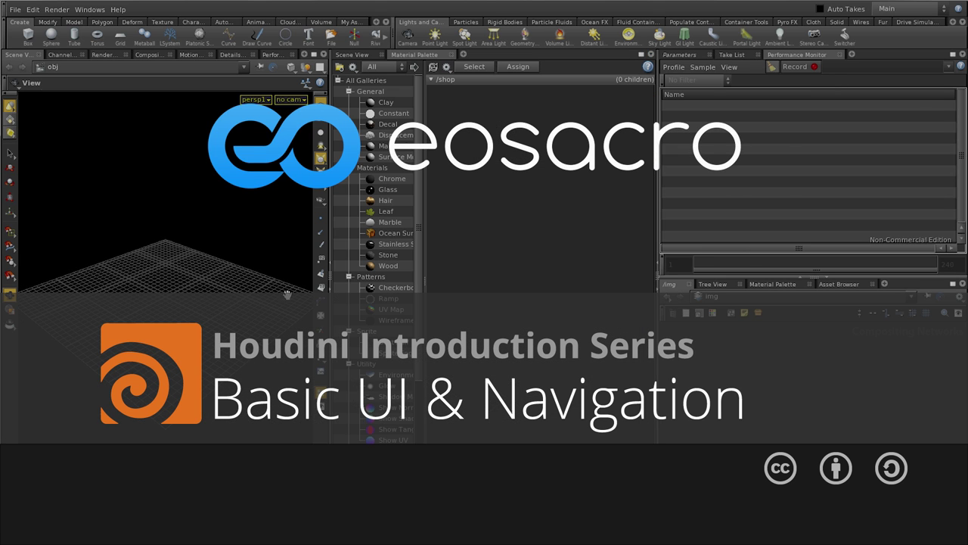
{"action": "left_click_drag", "start_coordinate": [333, 282], "coordinate": [340, 282]}
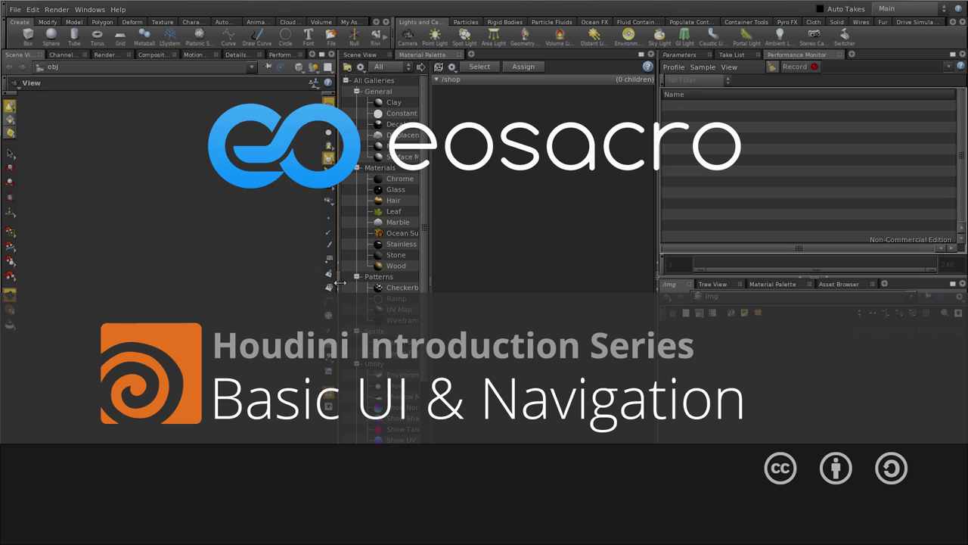
{"action": "left_click", "coordinate": [338, 283]}
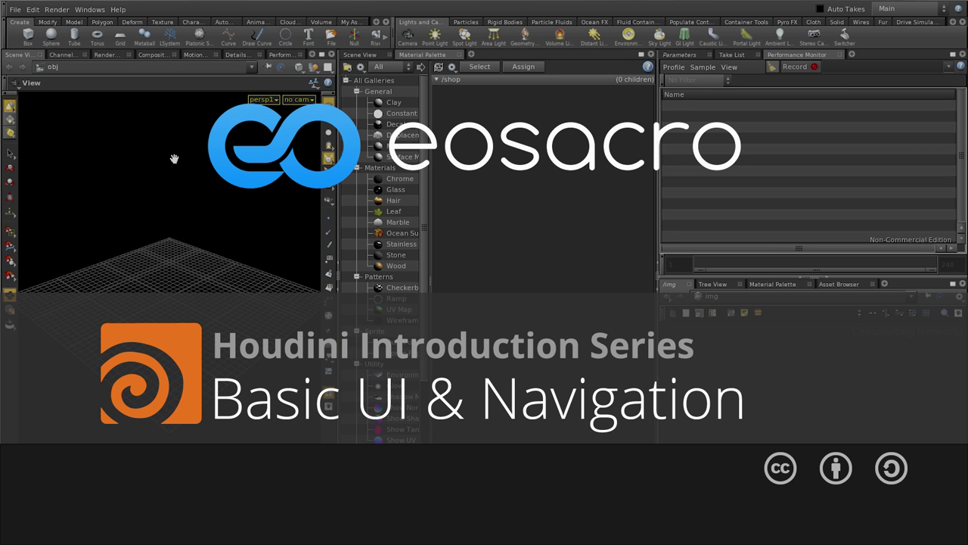
Tumble the grid to a tilted angle, then level the view to face it from the front.
{"action": "left_click", "coordinate": [89, 9]}
{"action": "mouse_move", "coordinate": [91, 22]}
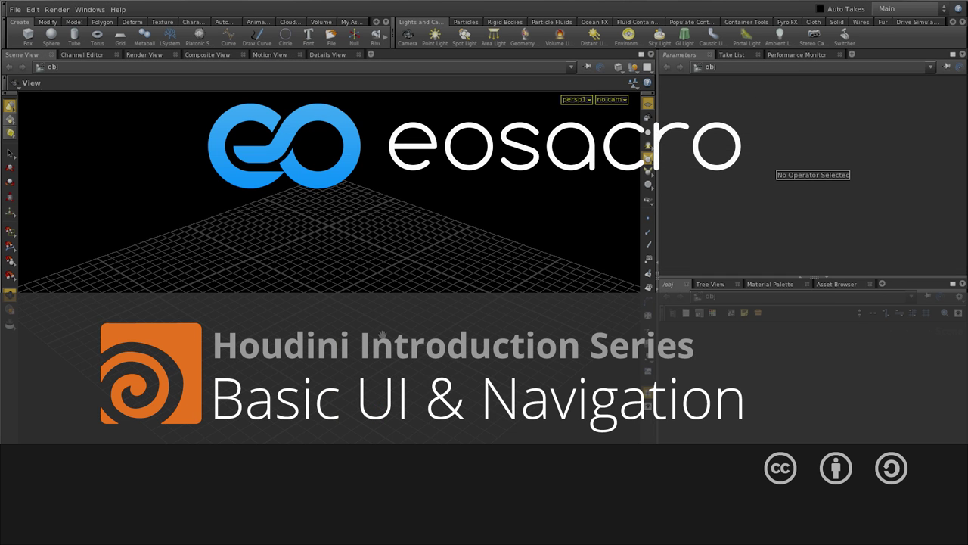
{"action": "left_click_drag", "start_coordinate": [383, 334], "coordinate": [302, 313]}
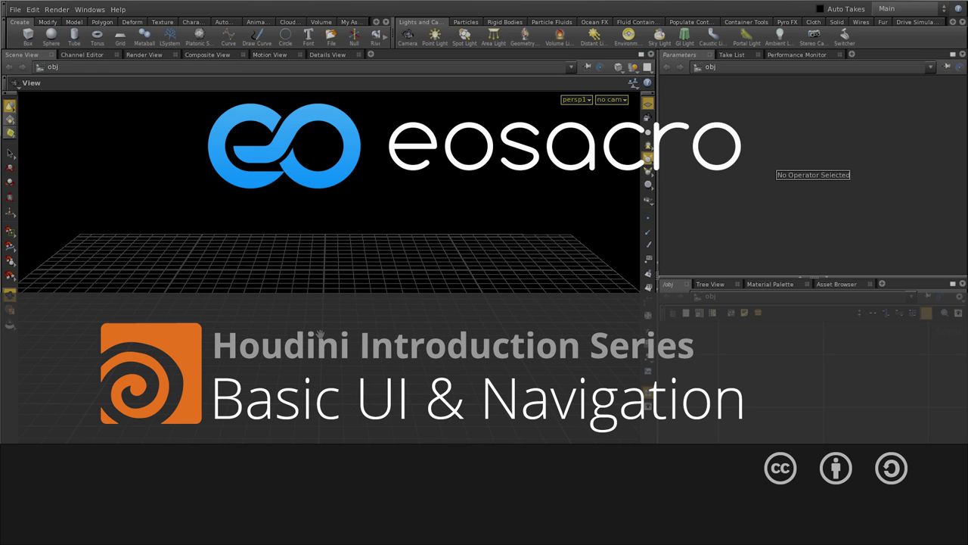
{"action": "key", "text": "r"}
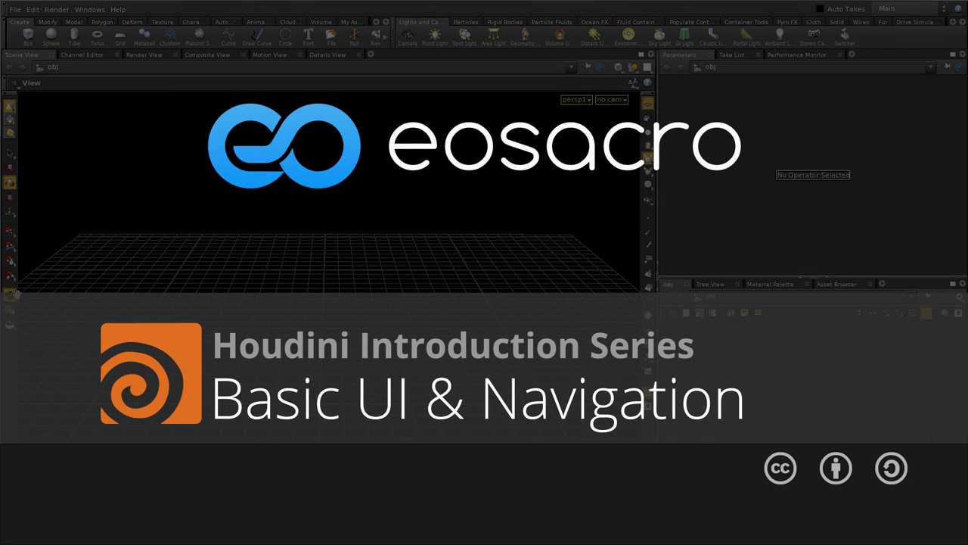